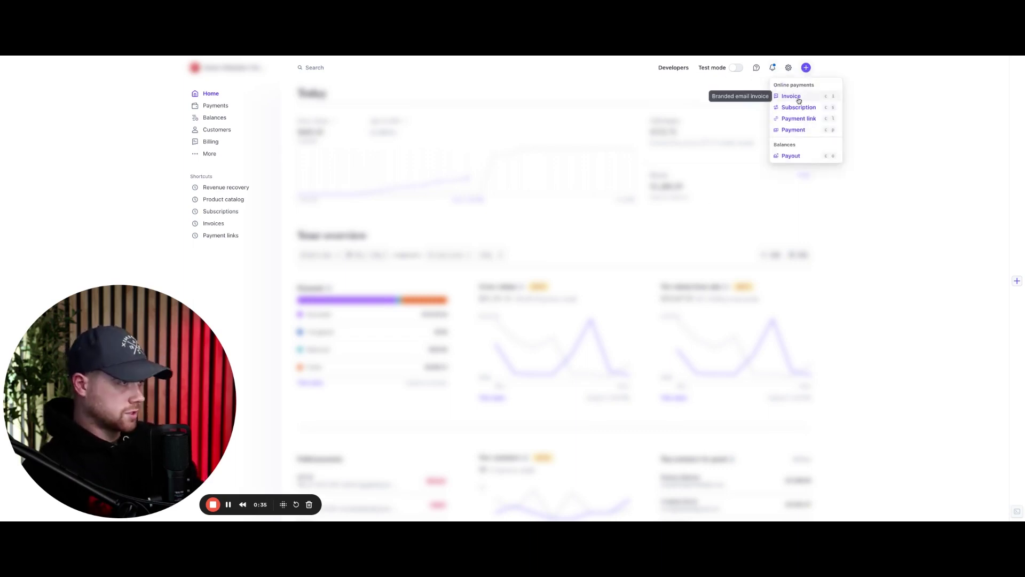
Step: Create a new invoice and add a new customer with their full name and e-mail address
left_click(792, 97)
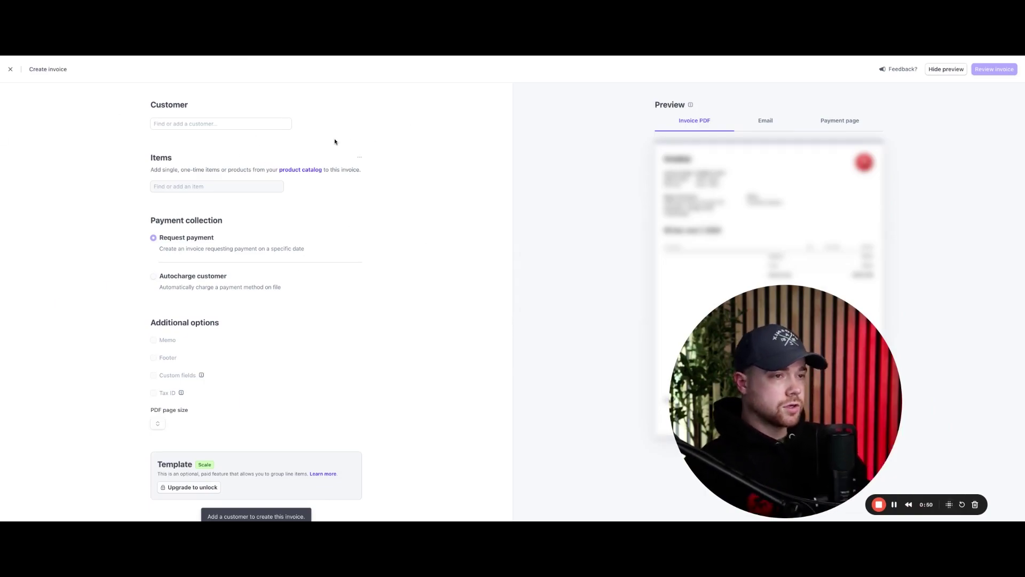
left_click(203, 124)
left_click(179, 138)
type("ERic")
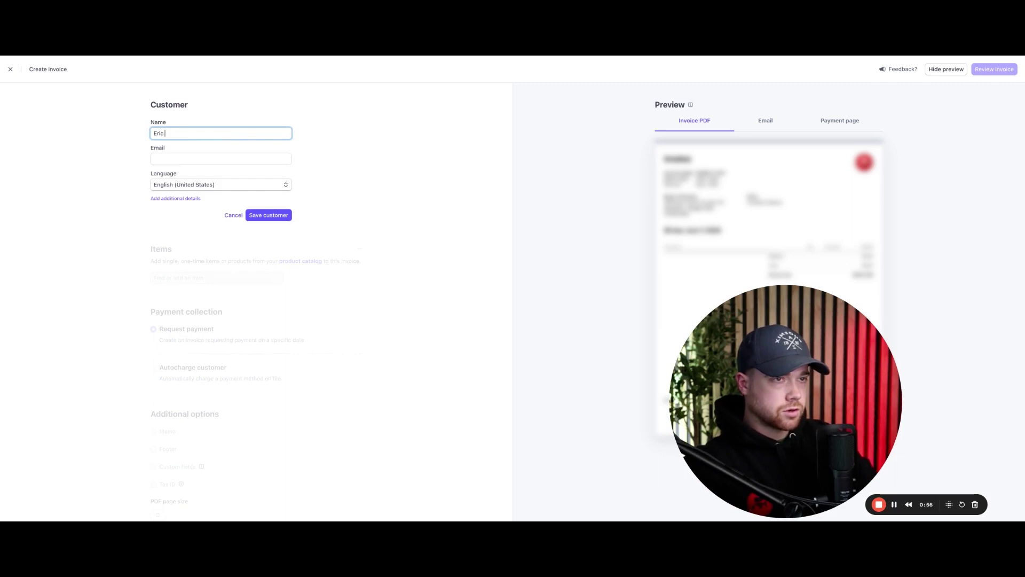
left_click(176, 157)
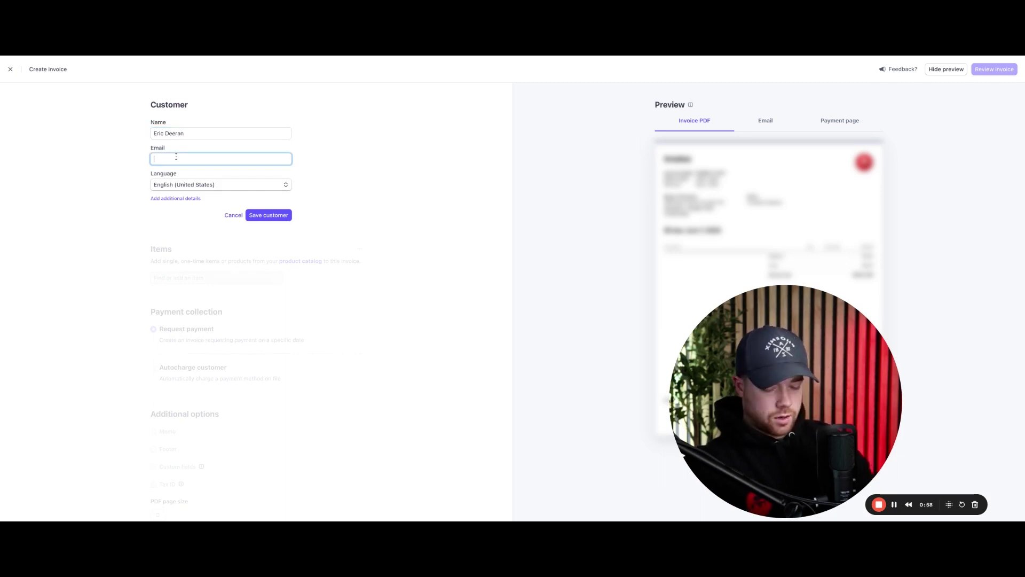
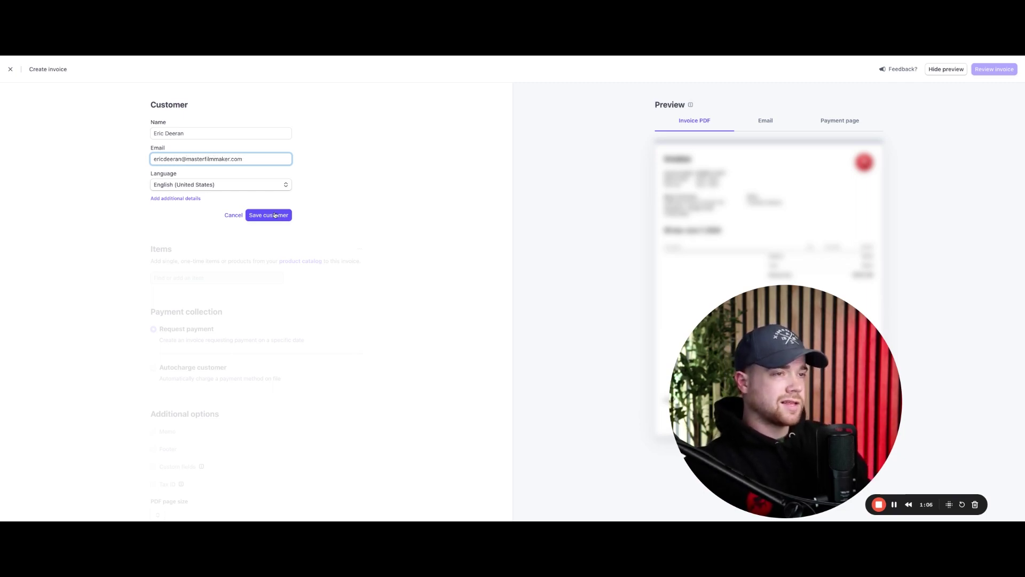
left_click(275, 215)
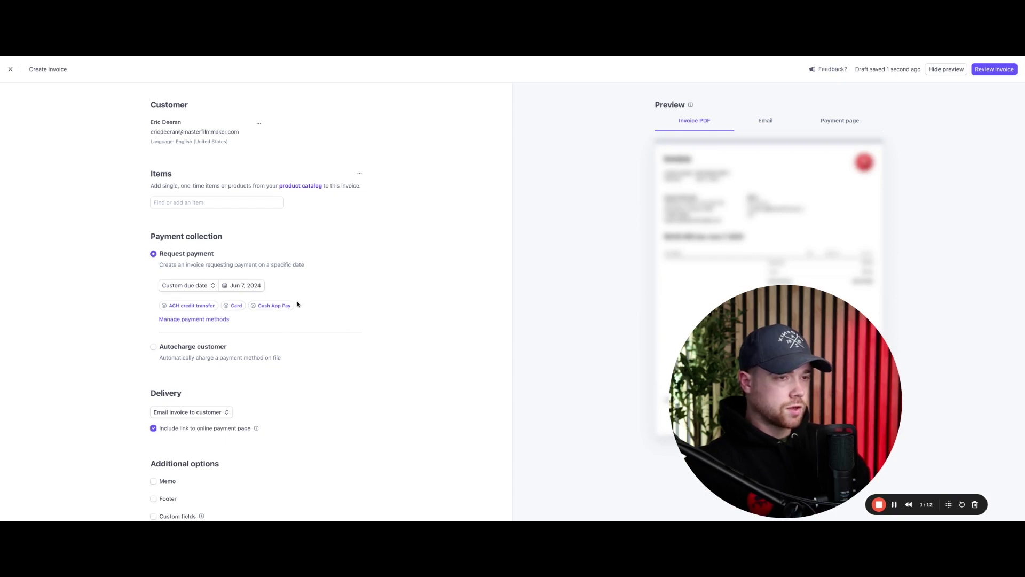
Step: Remove Cash App Pay as a payment method and set the invoice due date to May 8, 2024
left_click(254, 308)
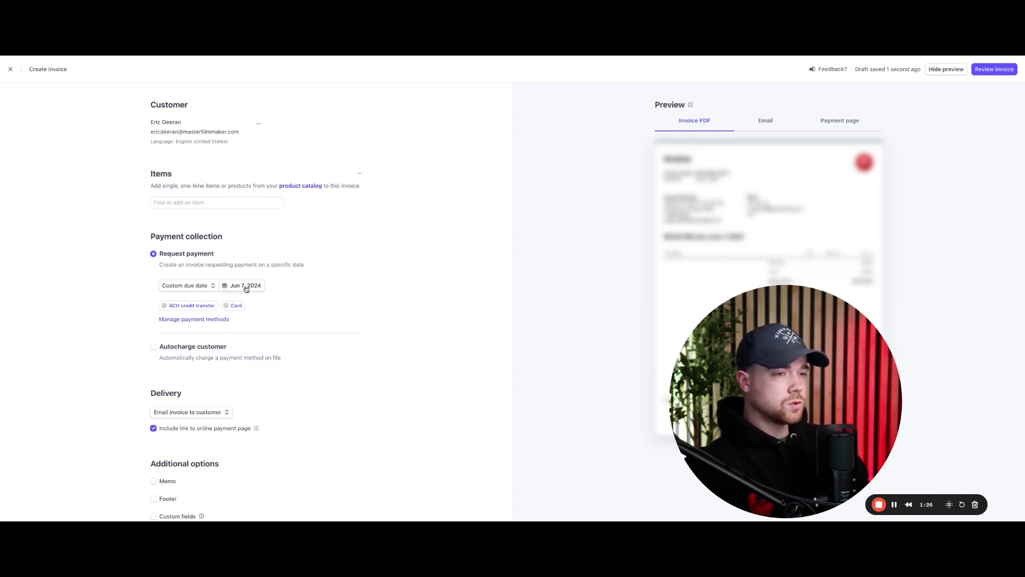
left_click(233, 290)
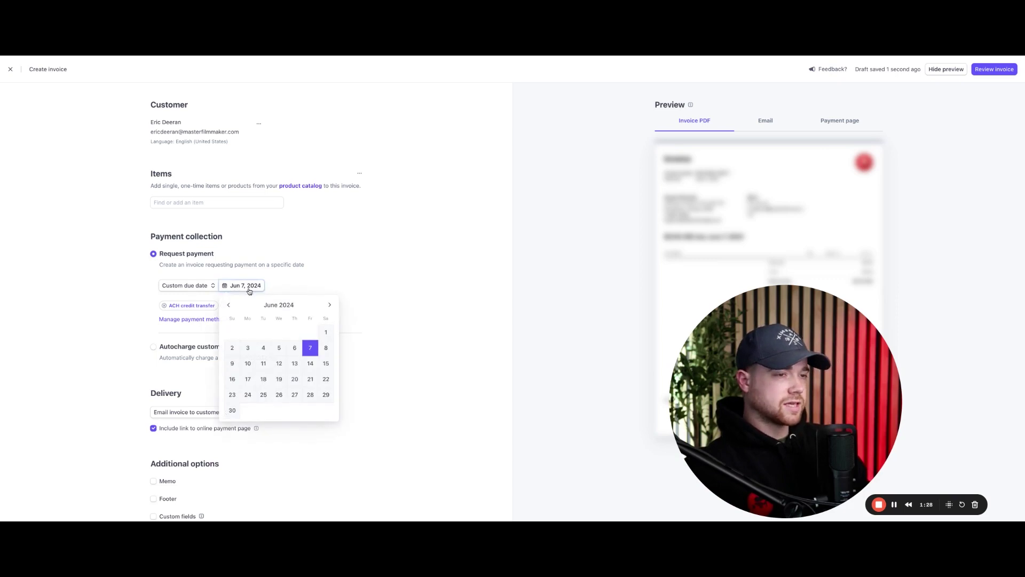
left_click(228, 305)
left_click(277, 348)
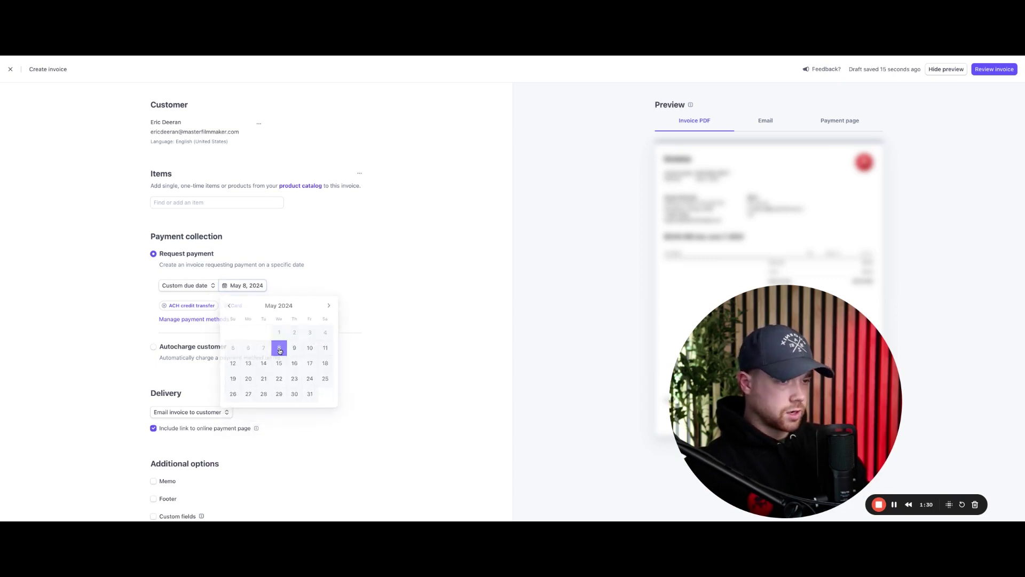
scroll(208, 393, "down", 3)
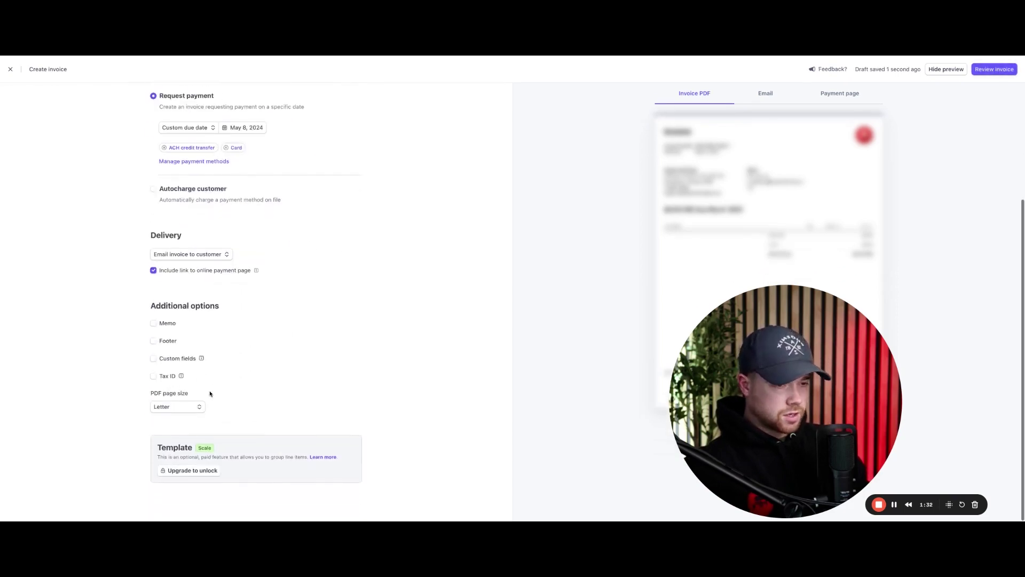
scroll(210, 393, "up", 3)
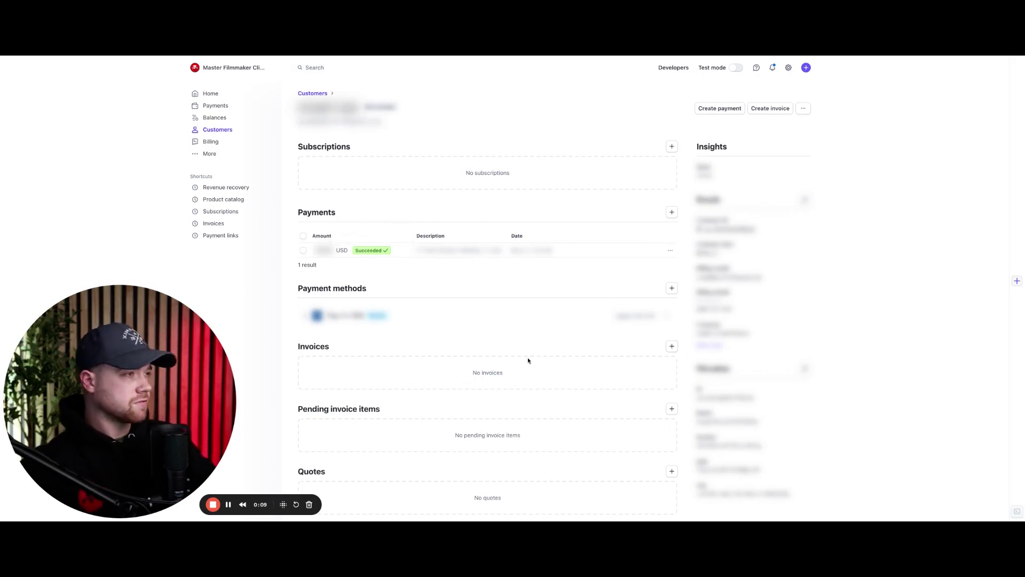
Step: From the customer's more-actions menu, choose to create a subscription
left_click(803, 110)
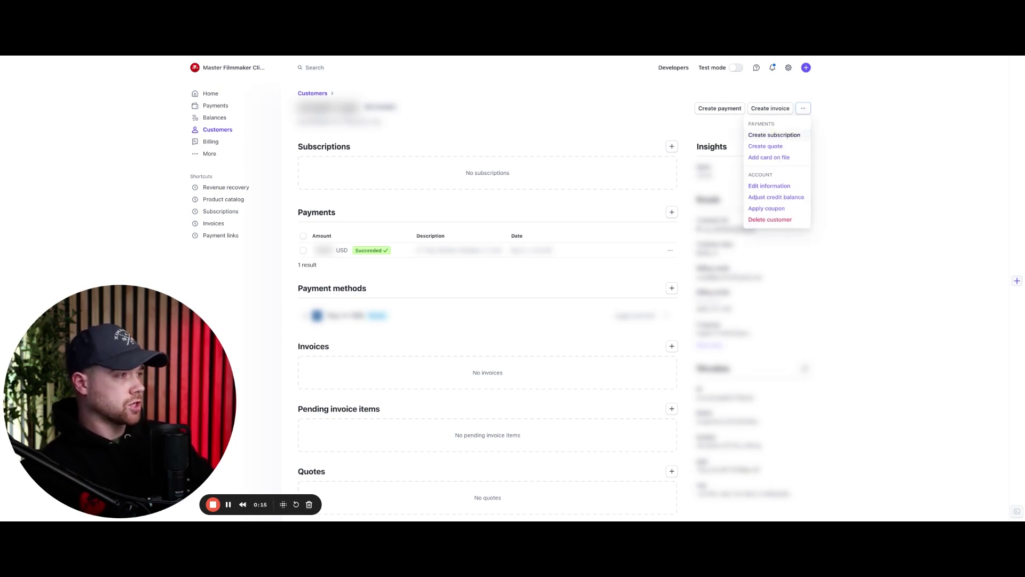
left_click(791, 137)
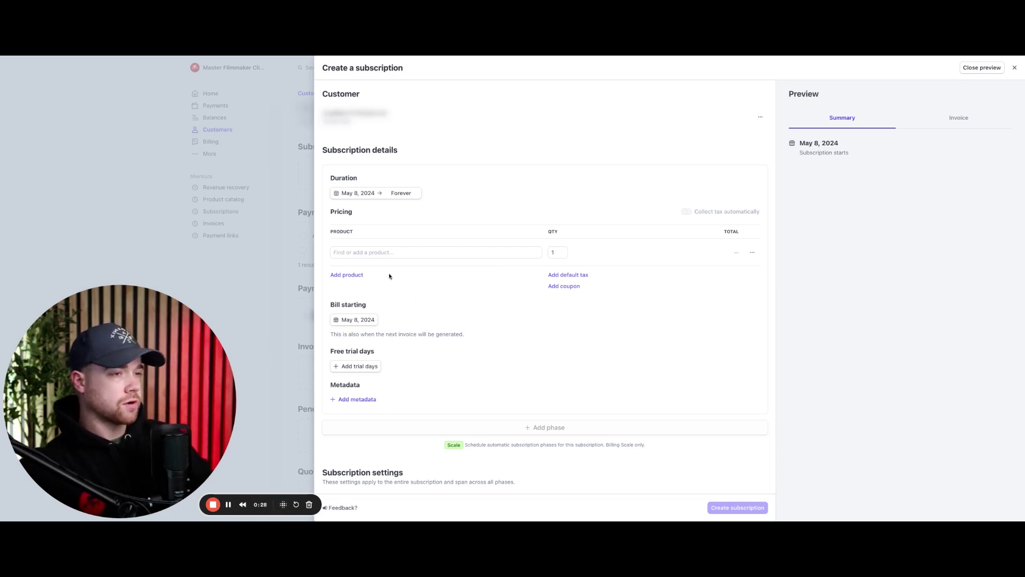
Step: Add a second product line and search for '3000'
left_click(356, 276)
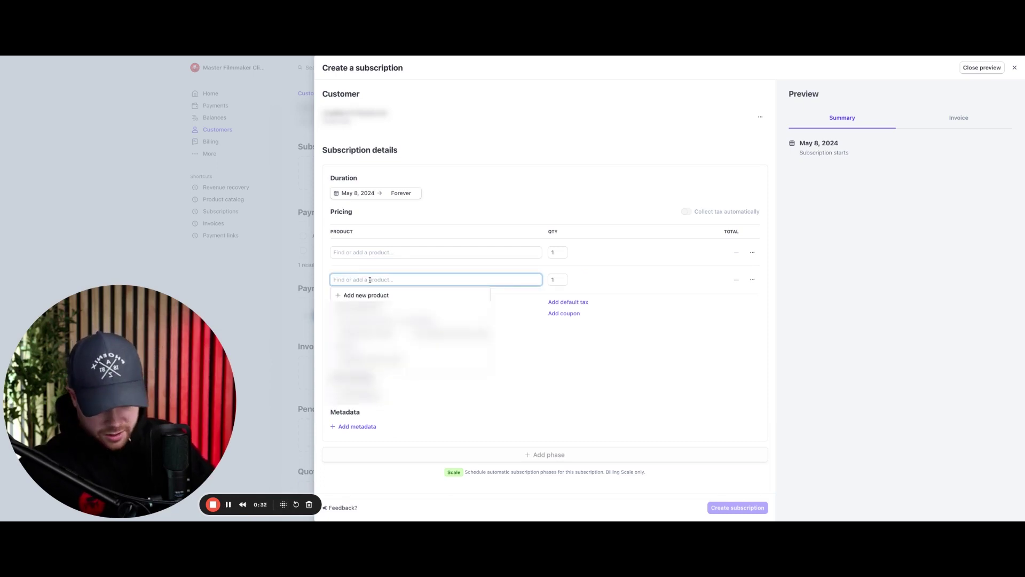
type("3000")
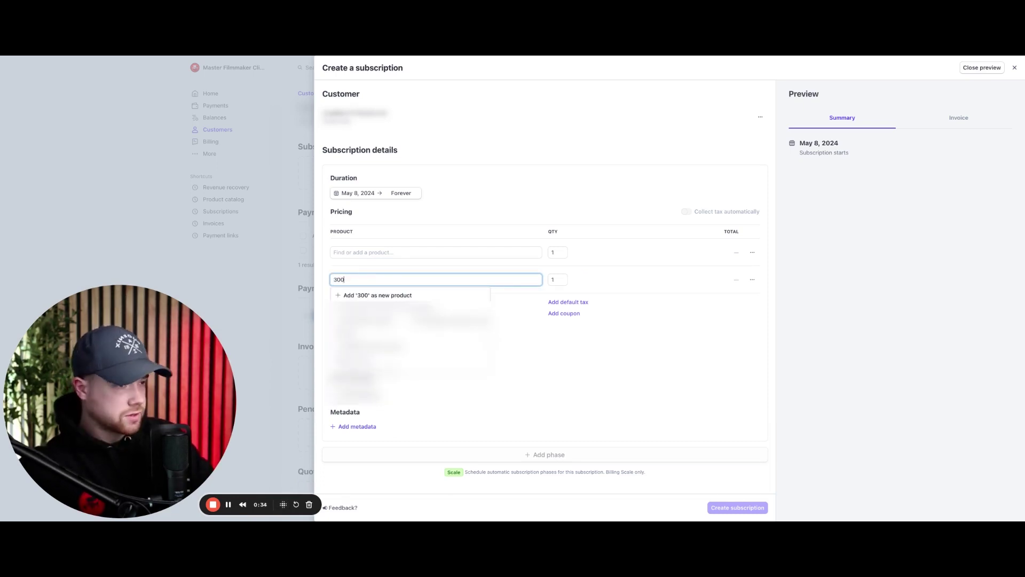
Step: Add a new product 'Monthly Content Retainer' priced at $3,000.00 USD billed monthly
left_click(374, 296)
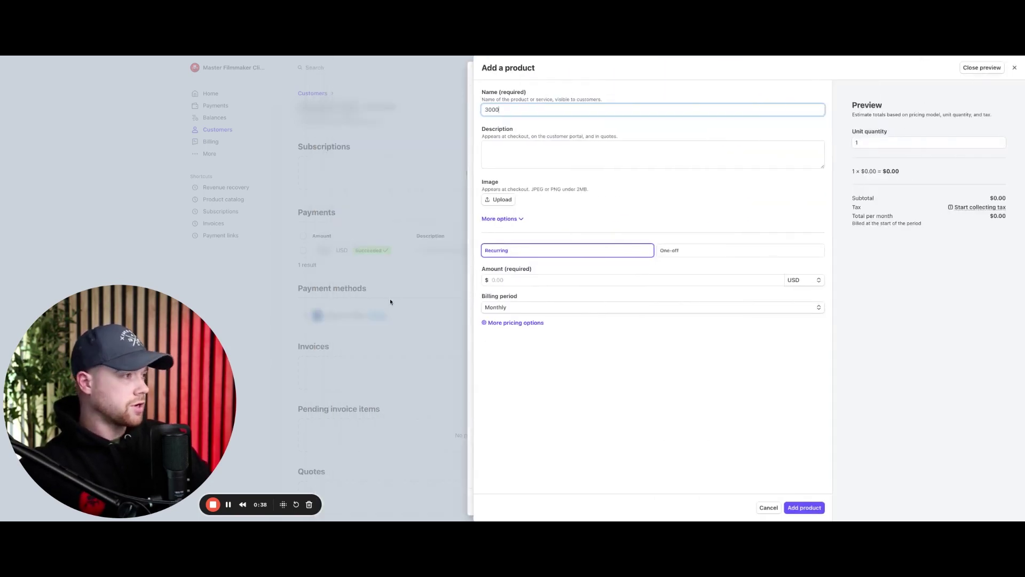
left_click_drag(512, 110, 475, 111)
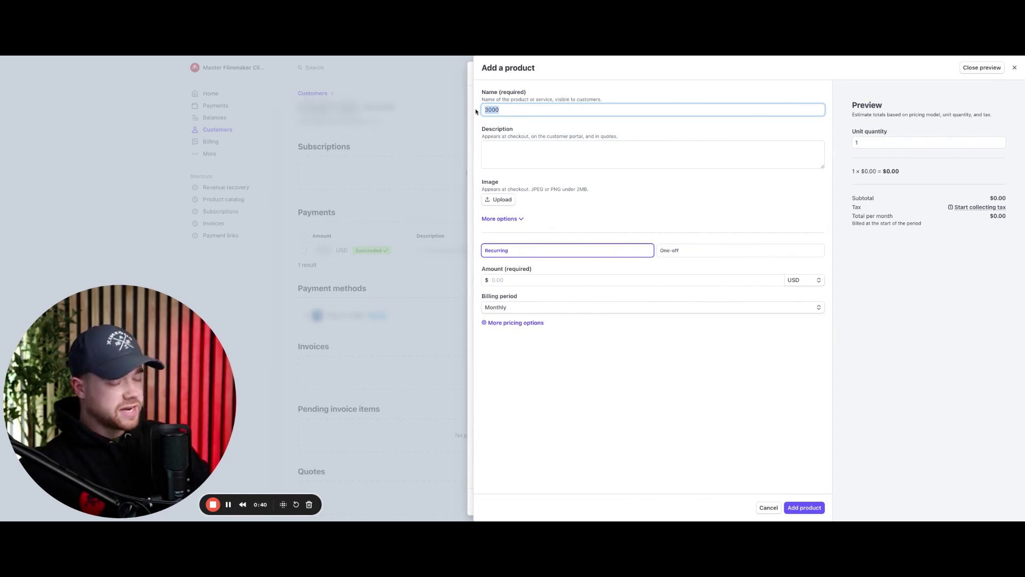
key("BackSpace")
type("Monthly")
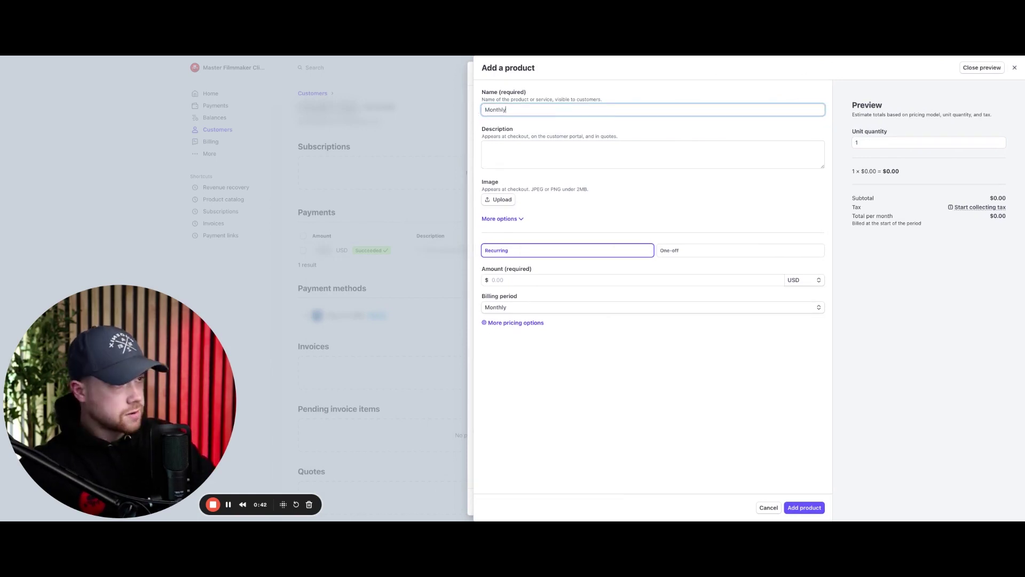
type(" Content Retainer")
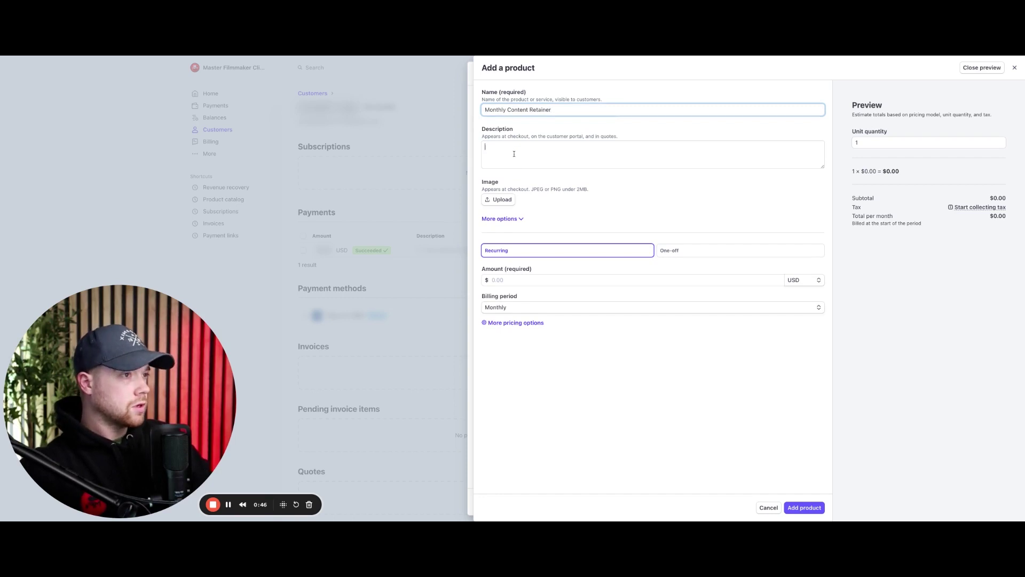
left_click(515, 154)
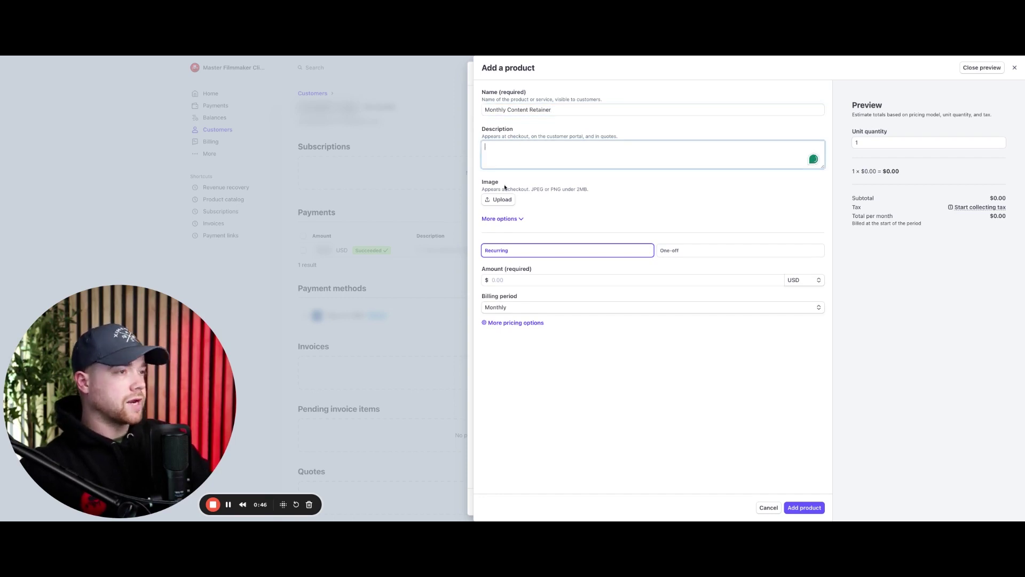
left_click(506, 280)
type("3000")
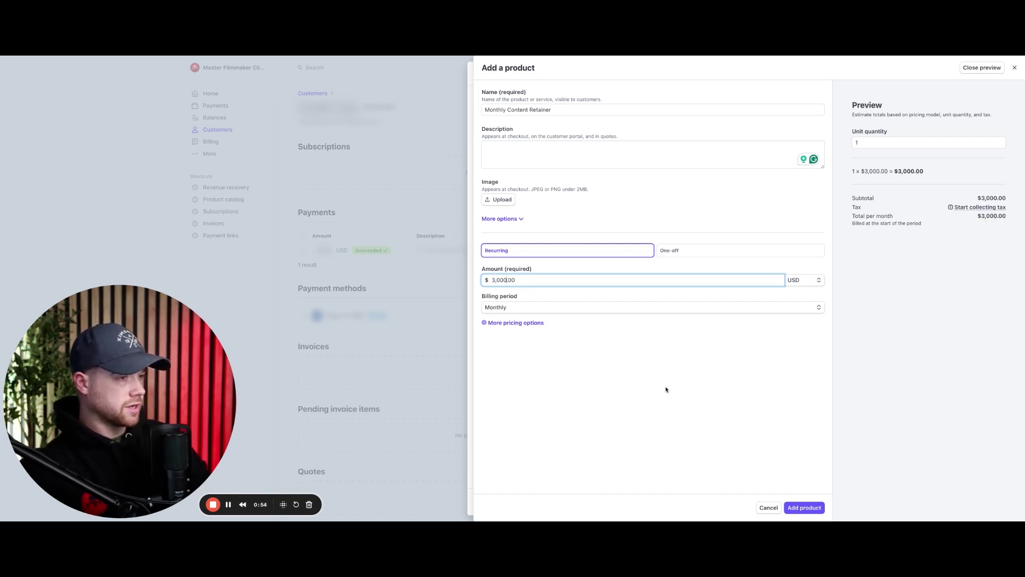
left_click(809, 511)
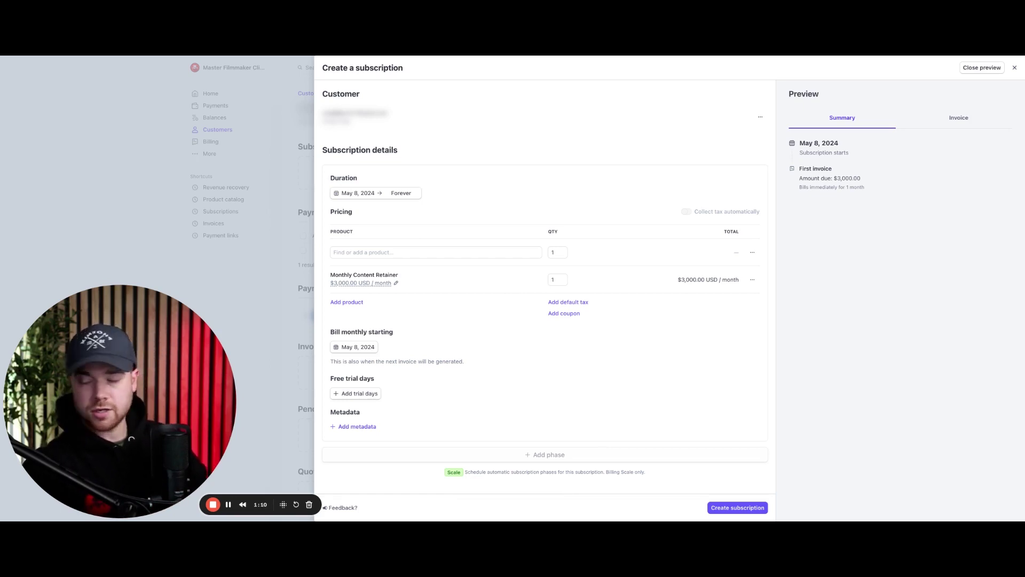
Step: Set the subscription start date to June 8, 2024
left_click(358, 193)
left_click(334, 212)
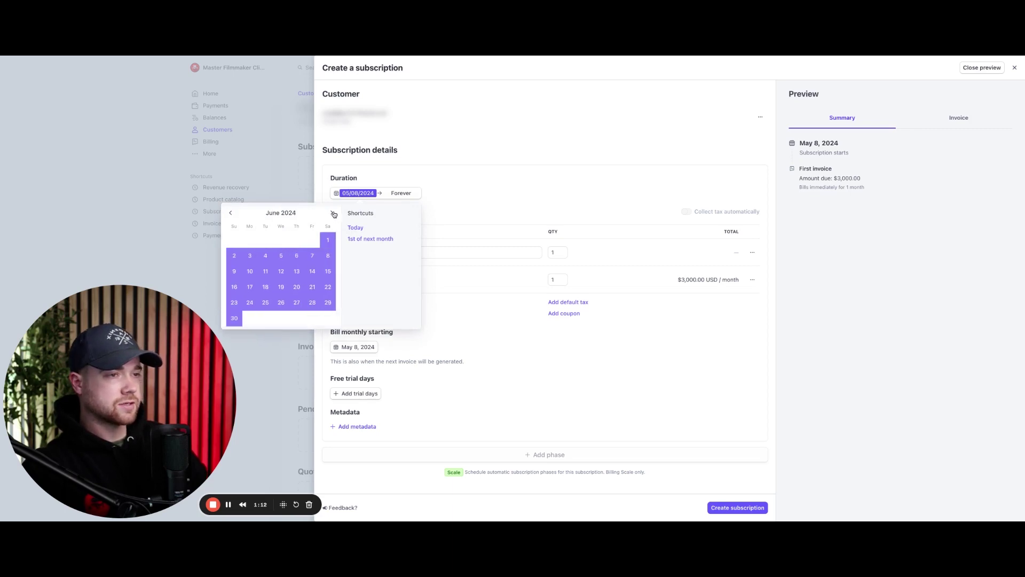
left_click(328, 256)
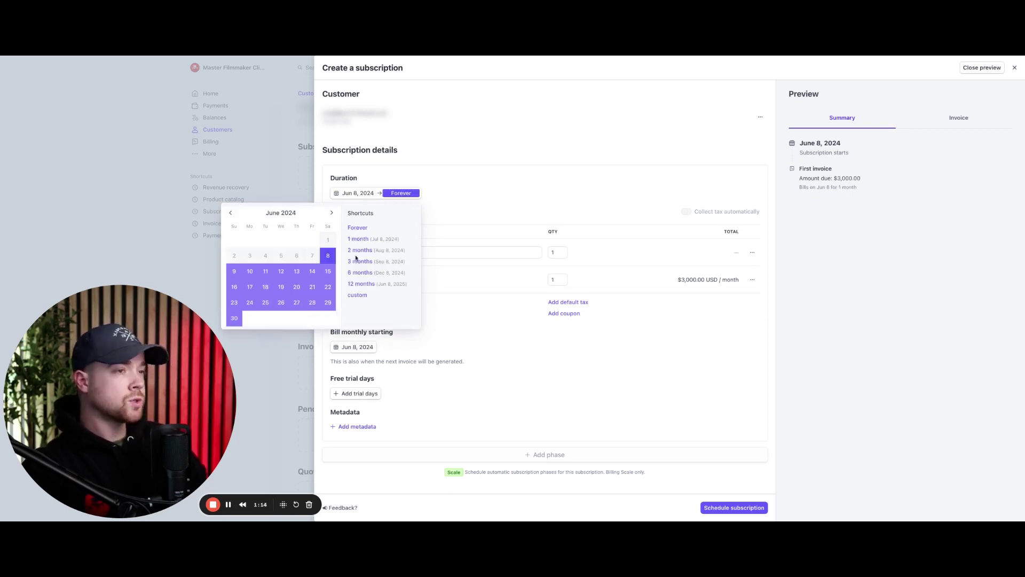
left_click(453, 178)
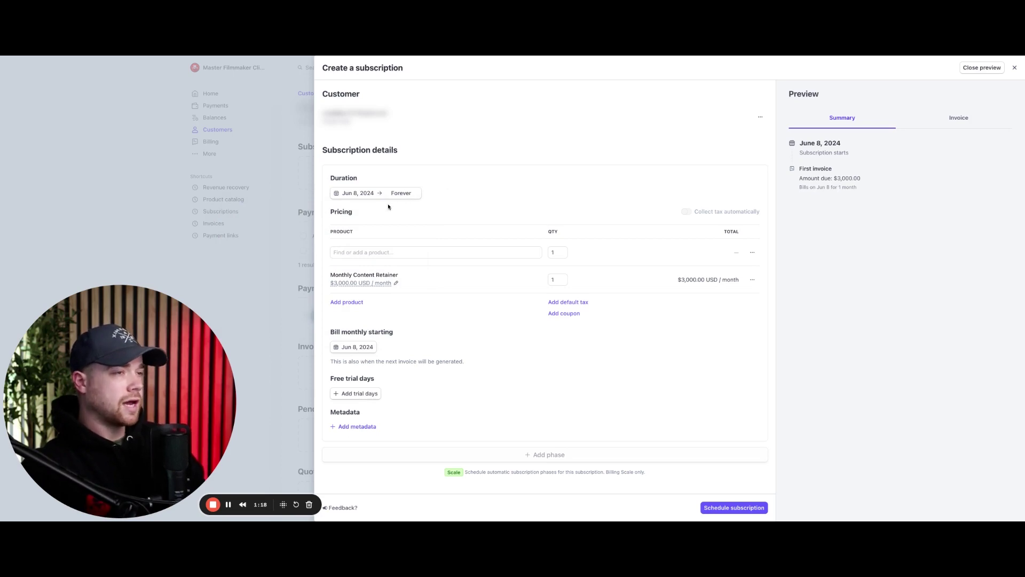
Step: Limit the subscription to a custom 5 billing cycles, ending Nov 8, 2024
left_click(404, 194)
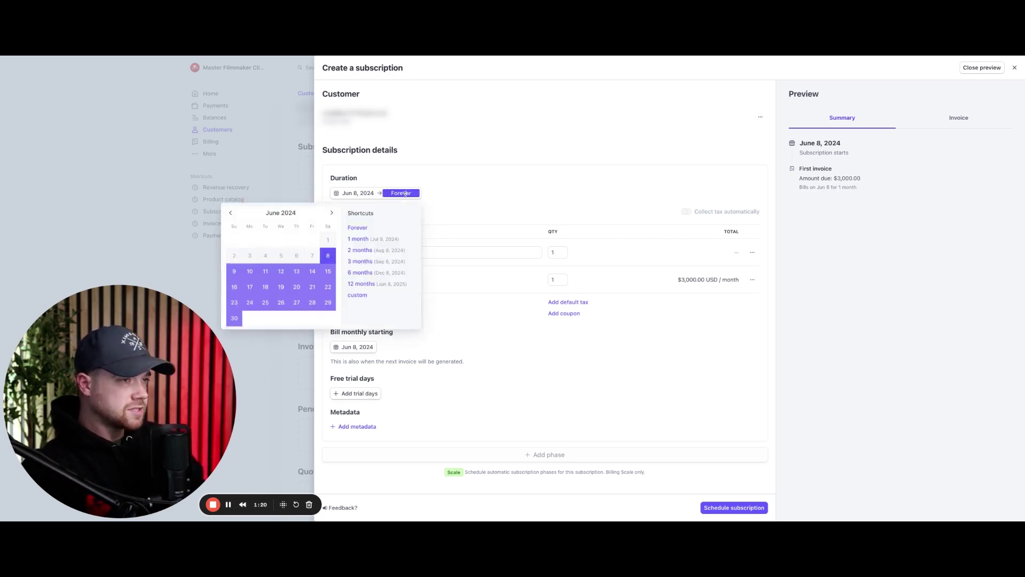
left_click(405, 193)
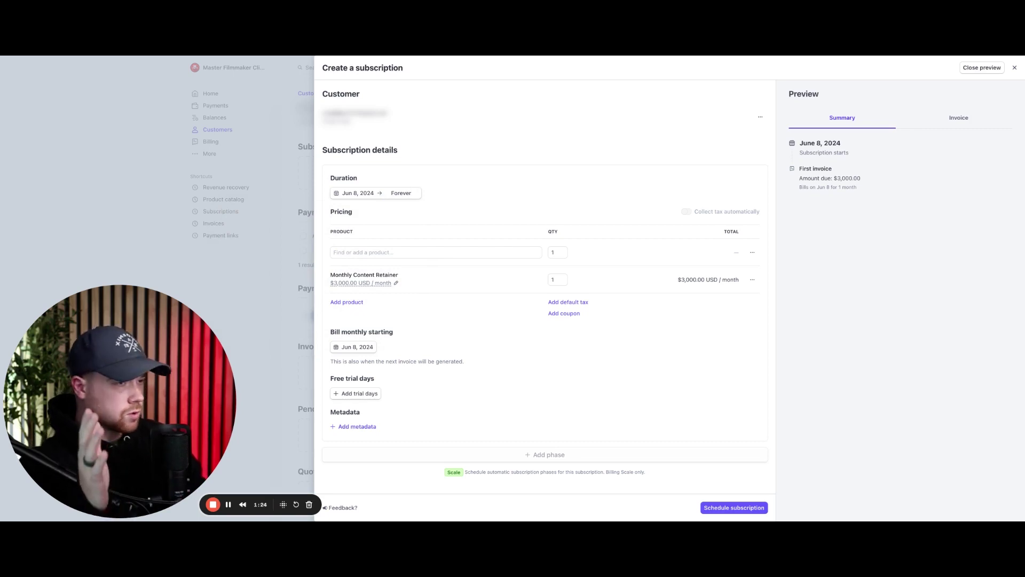
left_click(401, 193)
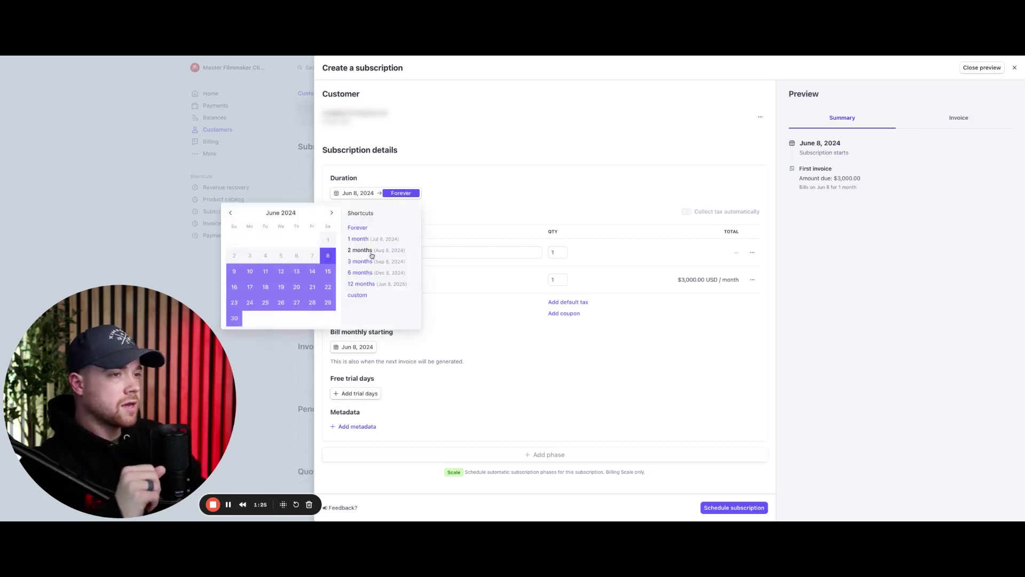
left_click(364, 298)
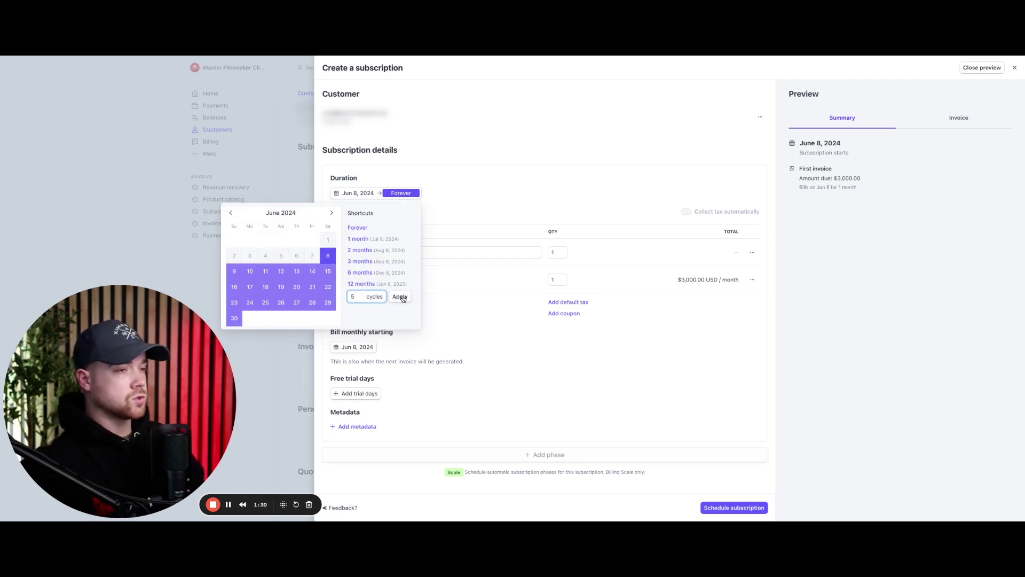
left_click(401, 297)
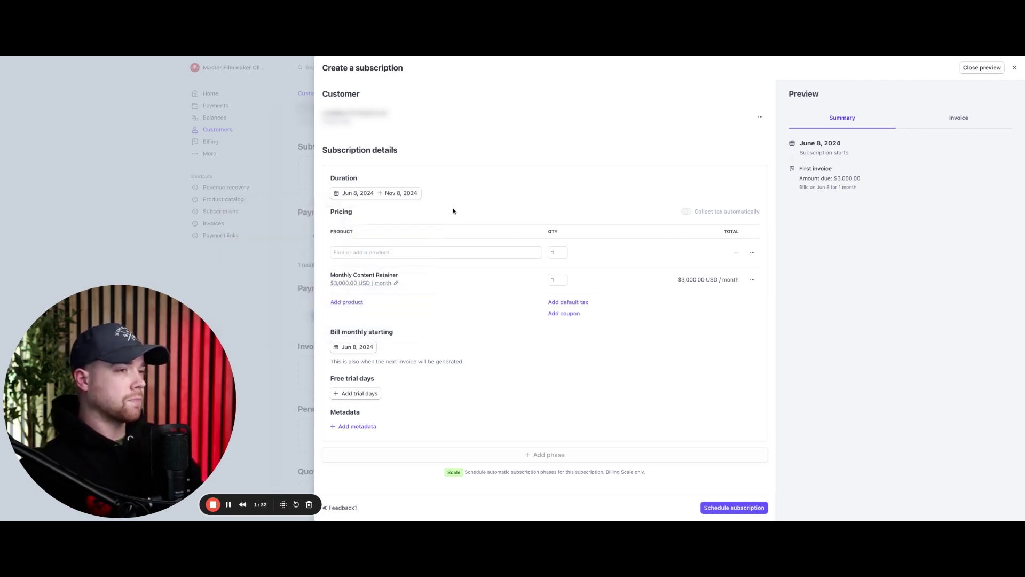